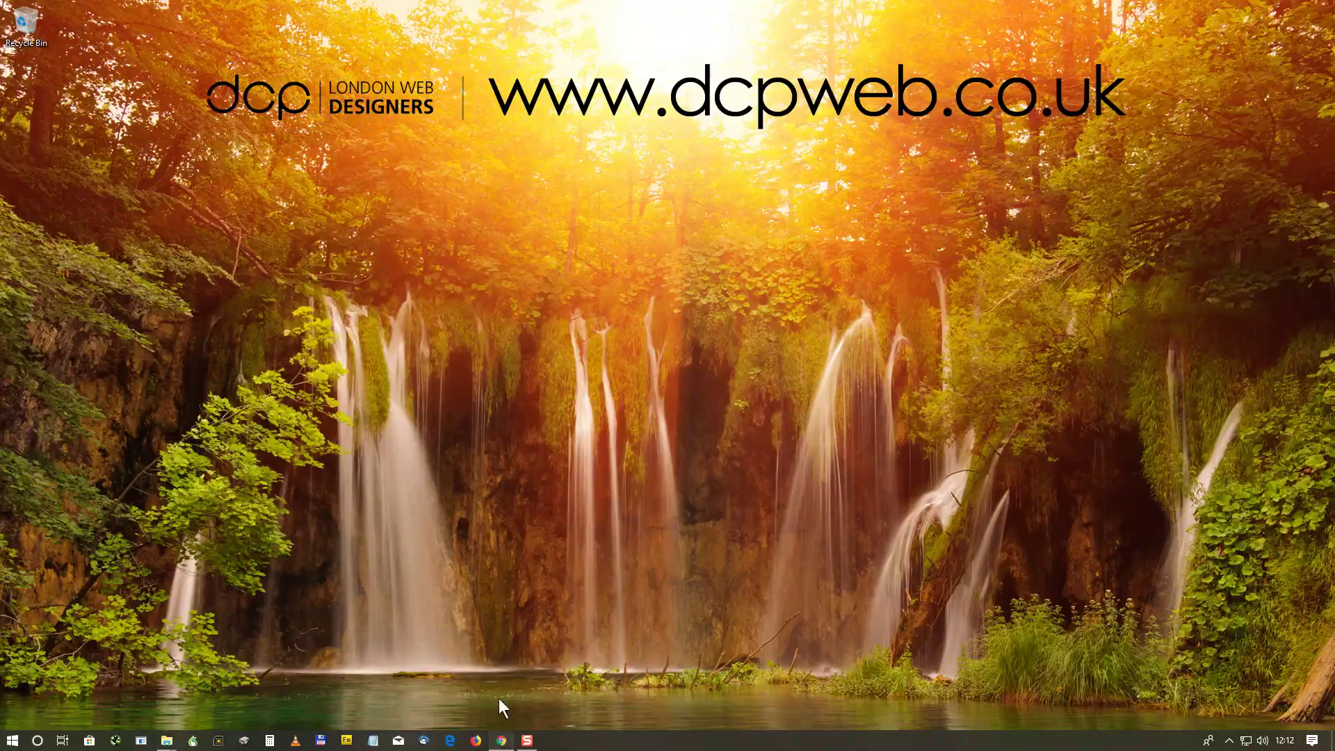
# Step: Bring Chrome forward and open blender.org from the first Google result for 'blender 3d'
pyautogui.click(501, 740)
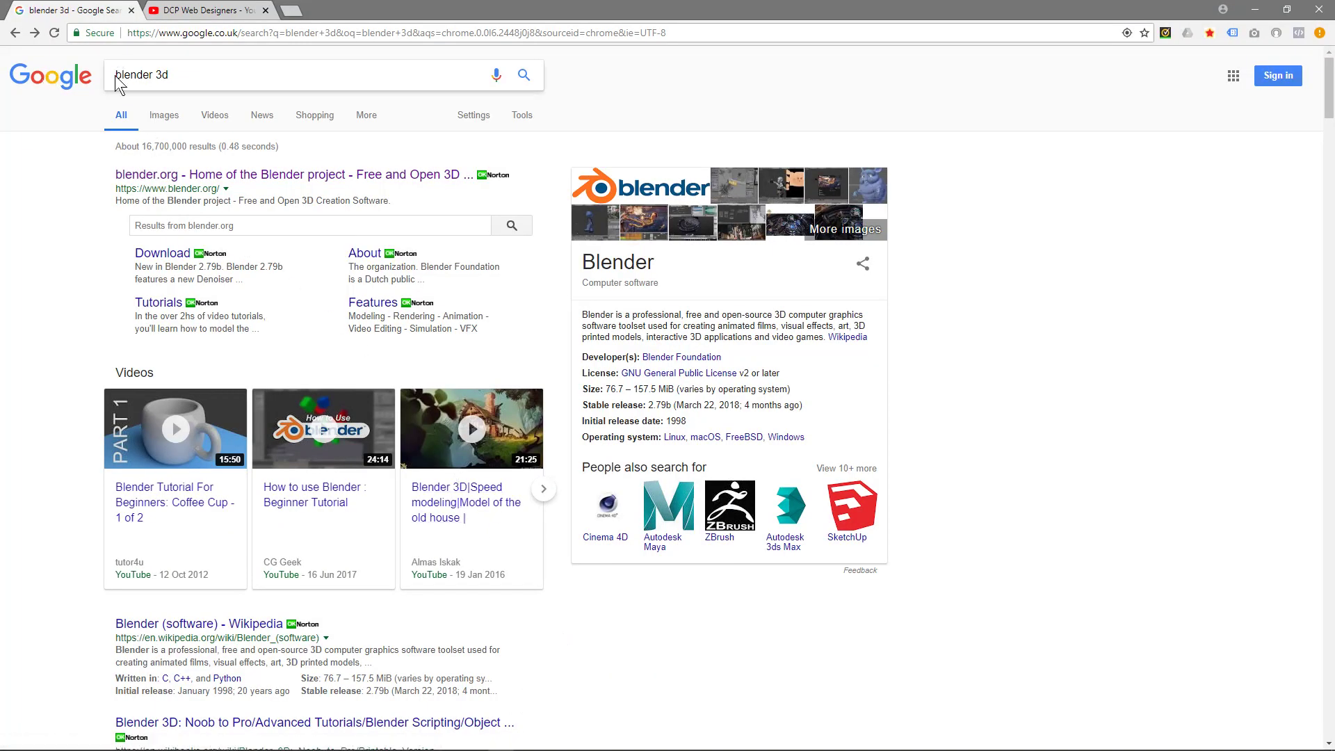
pyautogui.moveTo(120, 82); pyautogui.dragTo(181, 75)
pyautogui.click(59, 203)
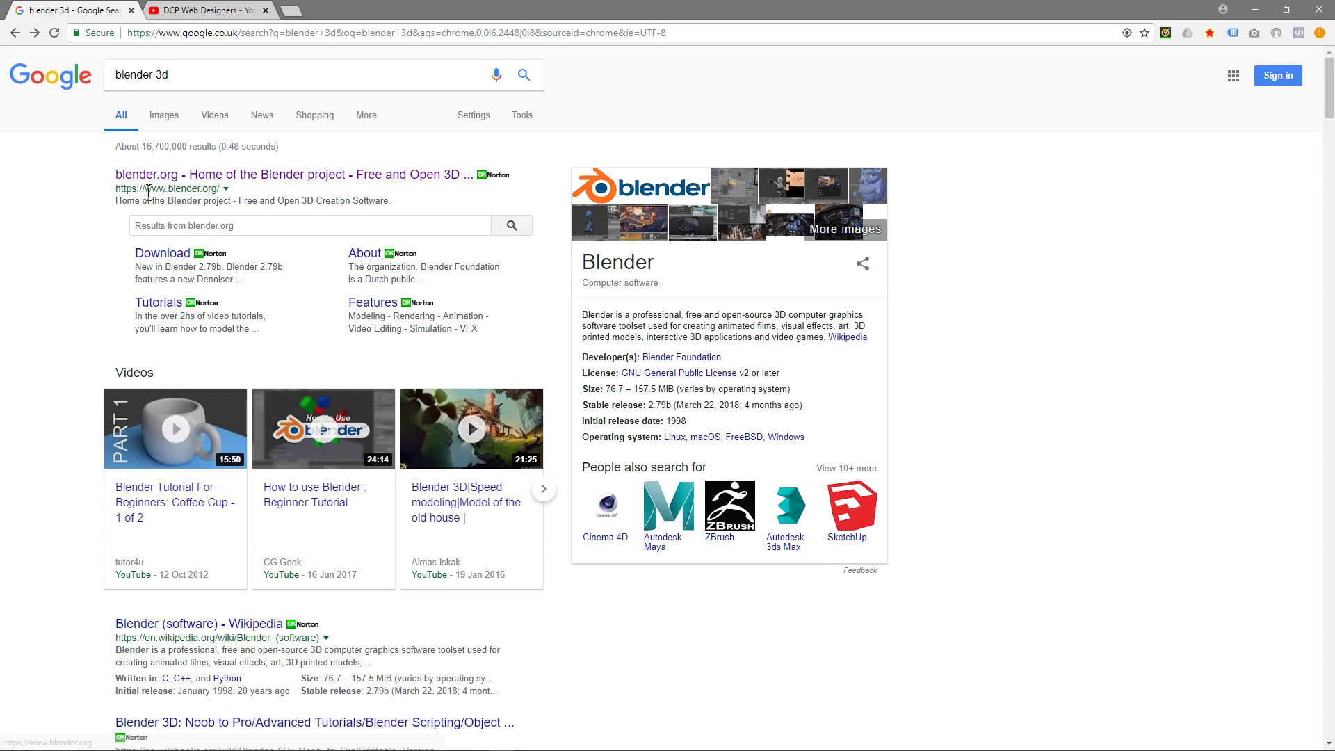
pyautogui.moveTo(145, 189); pyautogui.dragTo(219, 189)
pyautogui.click(231, 177)
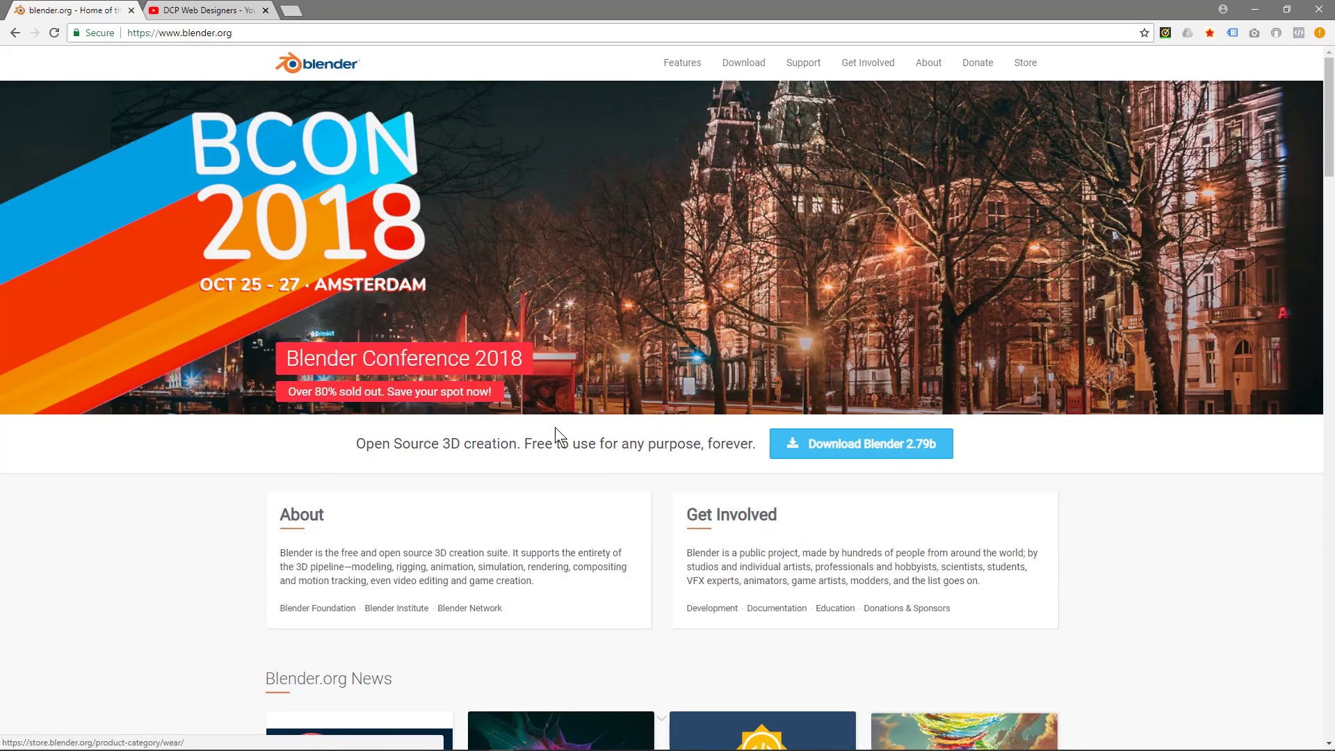
pyautogui.scroll(-5, 555, 427)
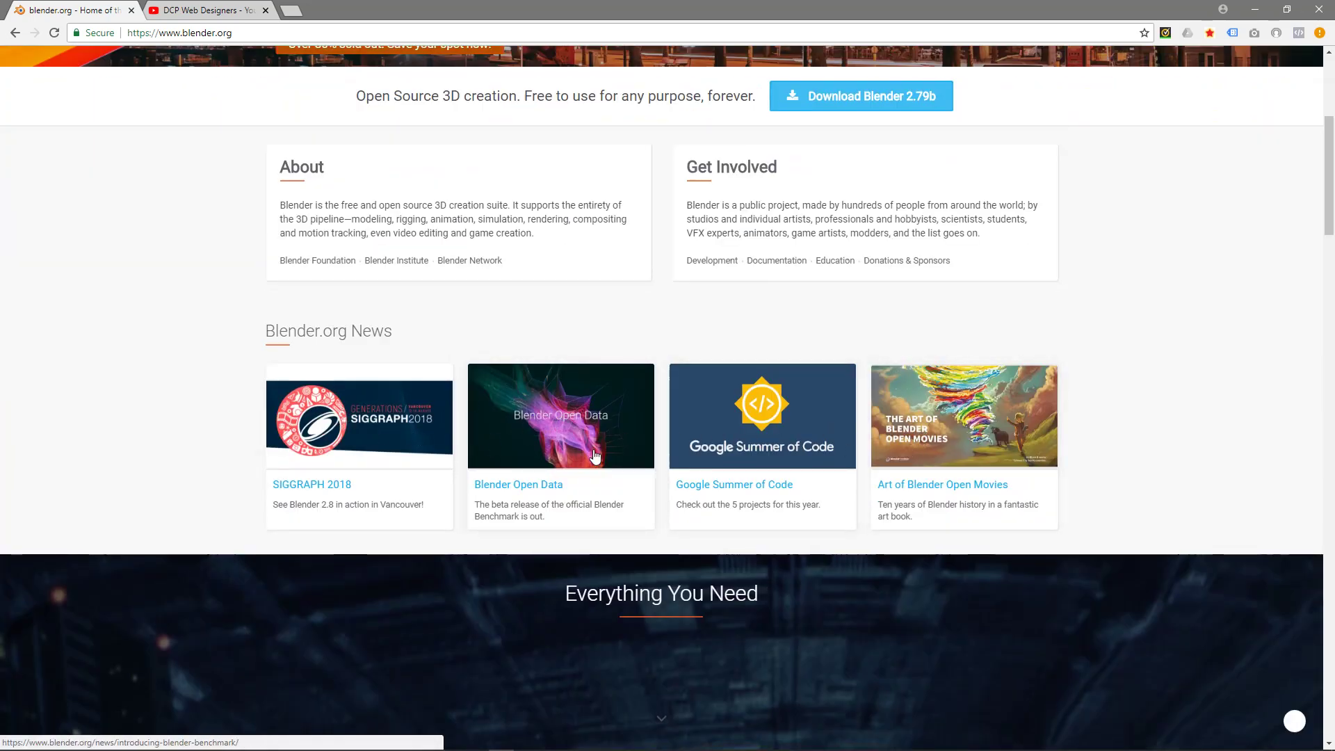
pyautogui.scroll(5, 565, 452)
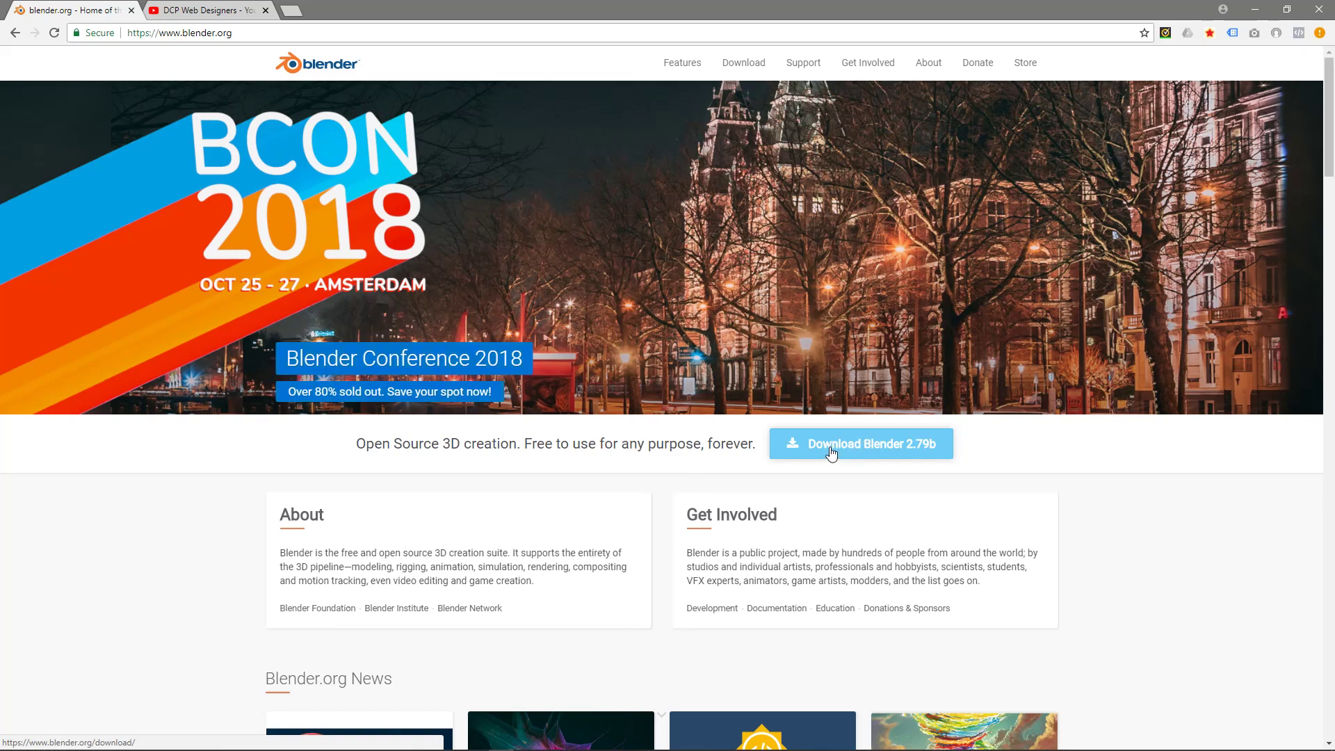
# Step: Download the Blender 2.79b 64-bit Windows installer (blender-2.79b-windows64.msi) and open it
pyautogui.click(913, 441)
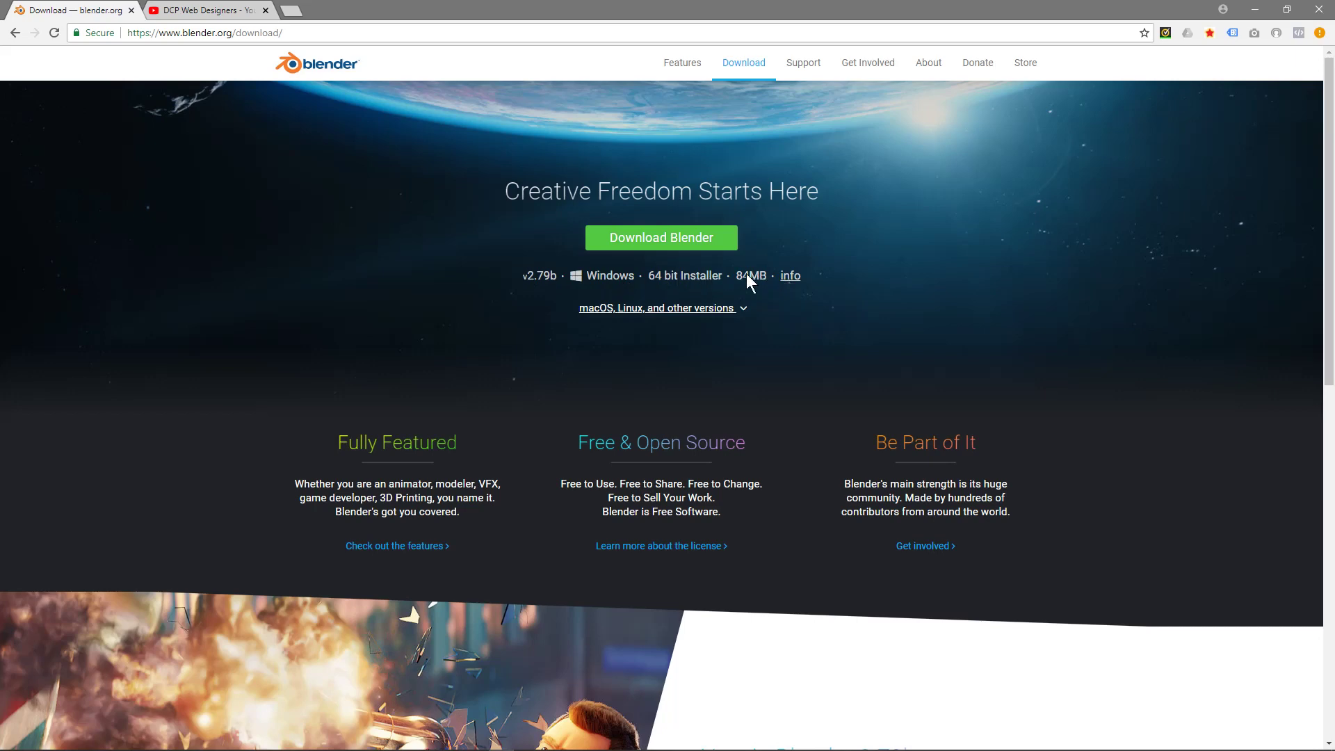
pyautogui.click(673, 238)
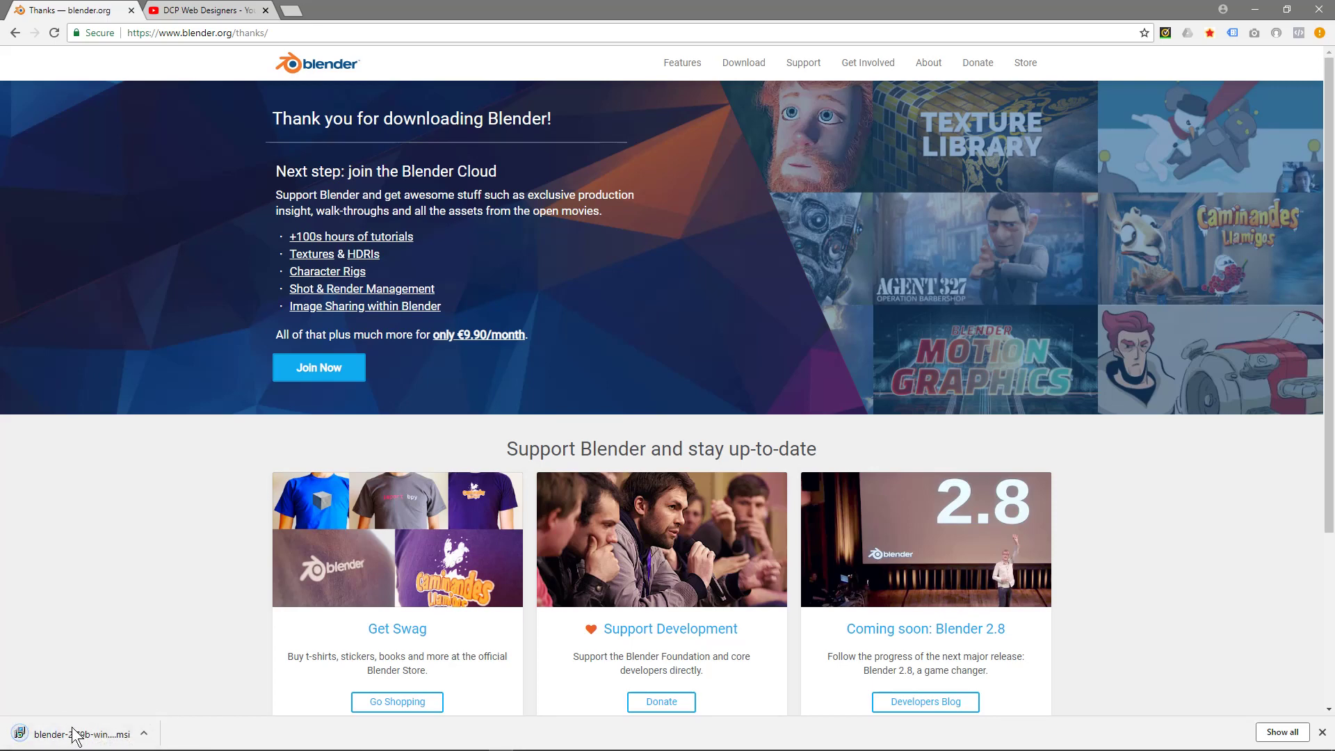
pyautogui.click(82, 731)
# Step: Run the downloaded .msi, dismiss Norton's file-safe notice, and minimize Chrome to reveal the Setup Wizard
pyautogui.click(96, 737)
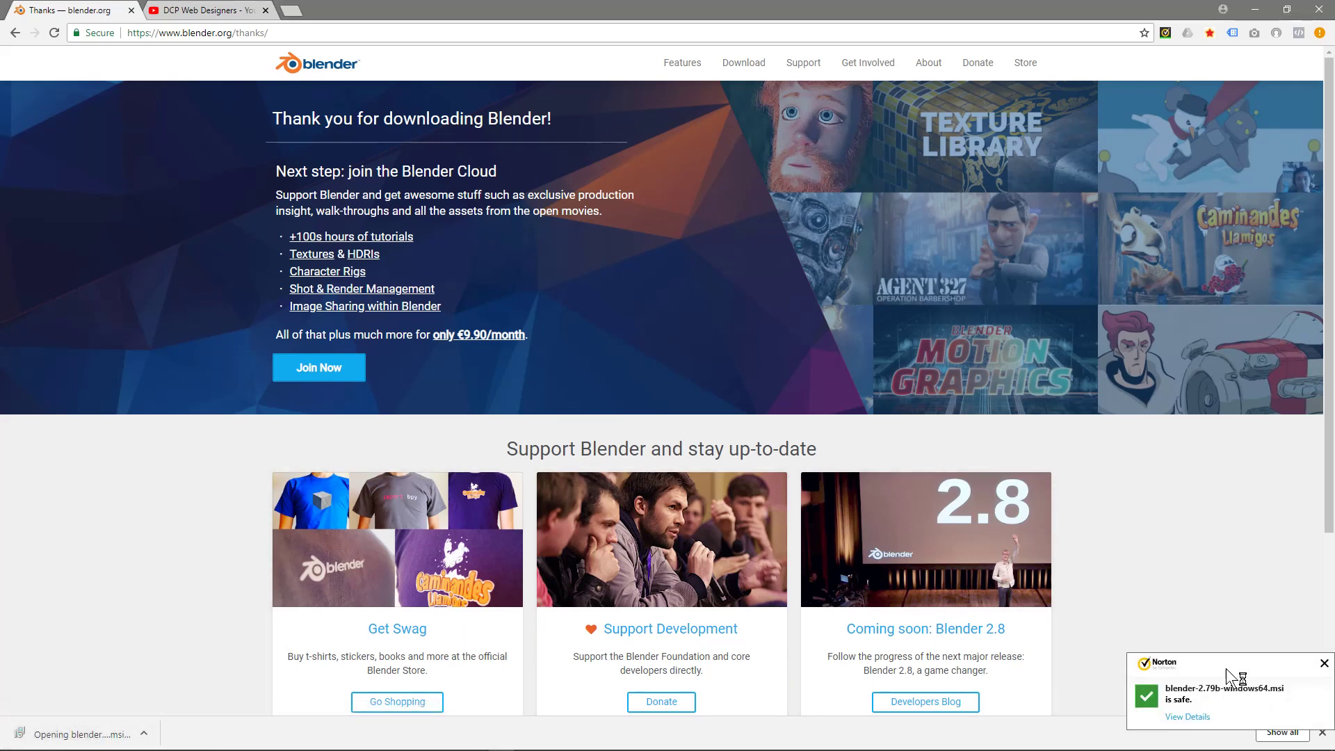
pyautogui.click(1325, 663)
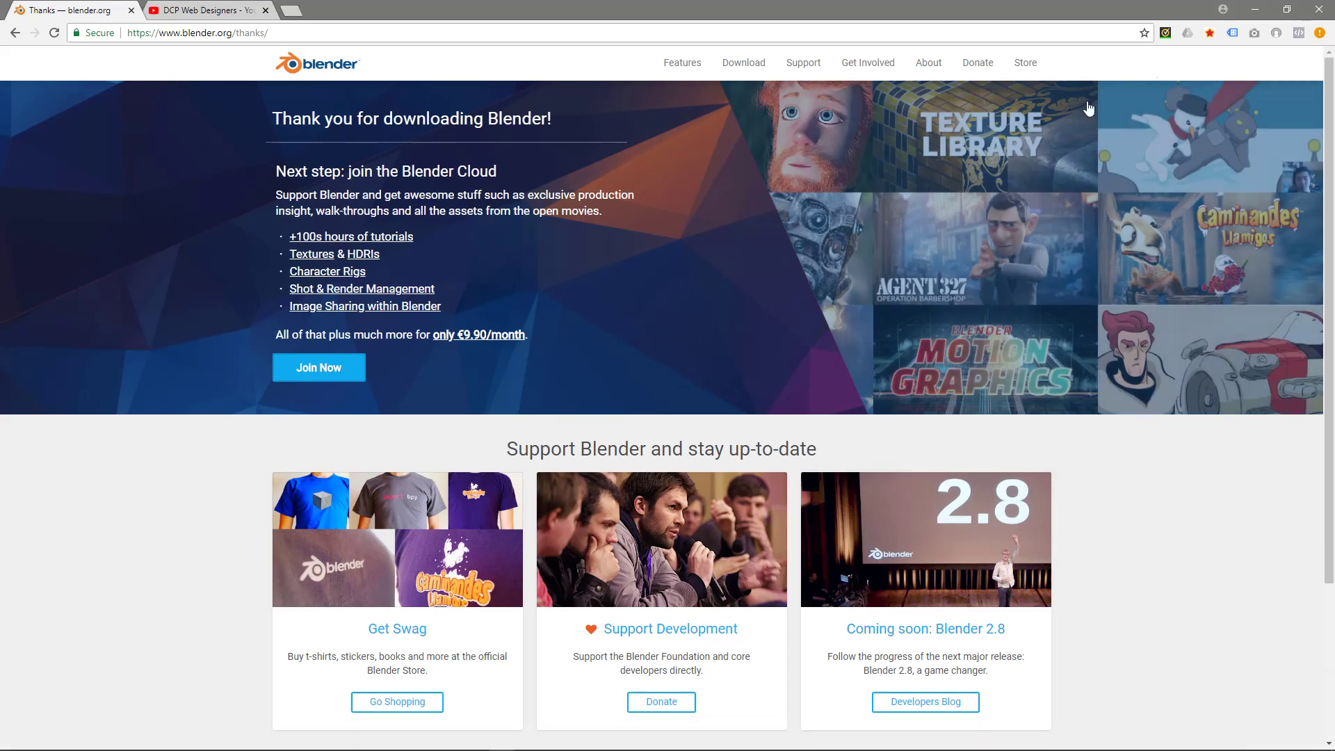
pyautogui.click(1256, 16)
pyautogui.moveTo(661, 252)
pyautogui.mouseDown()
pyautogui.moveTo(652, 219)
pyautogui.moveTo(658, 251)
pyautogui.mouseUp()
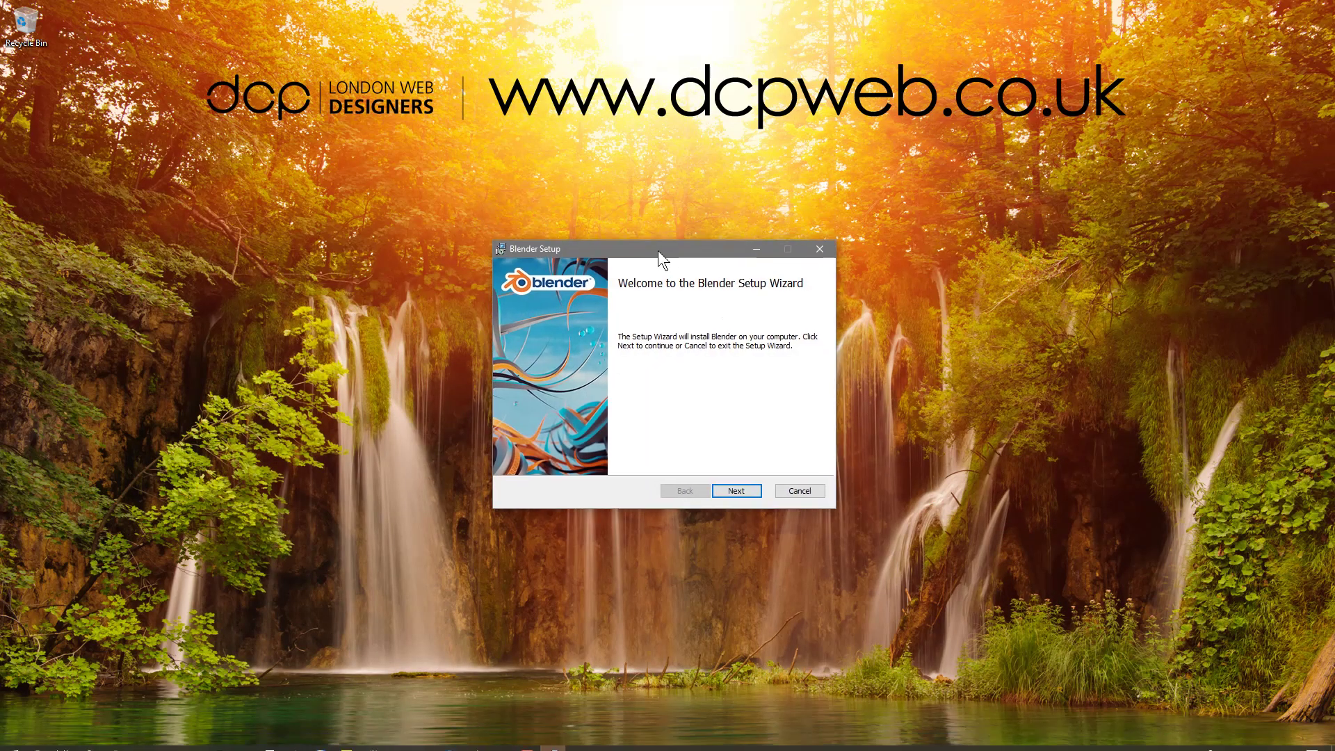
# Step: Accept the license and install Blender with default features to C:\Program Files\Blender Foundation\Blender\
pyautogui.click(736, 490)
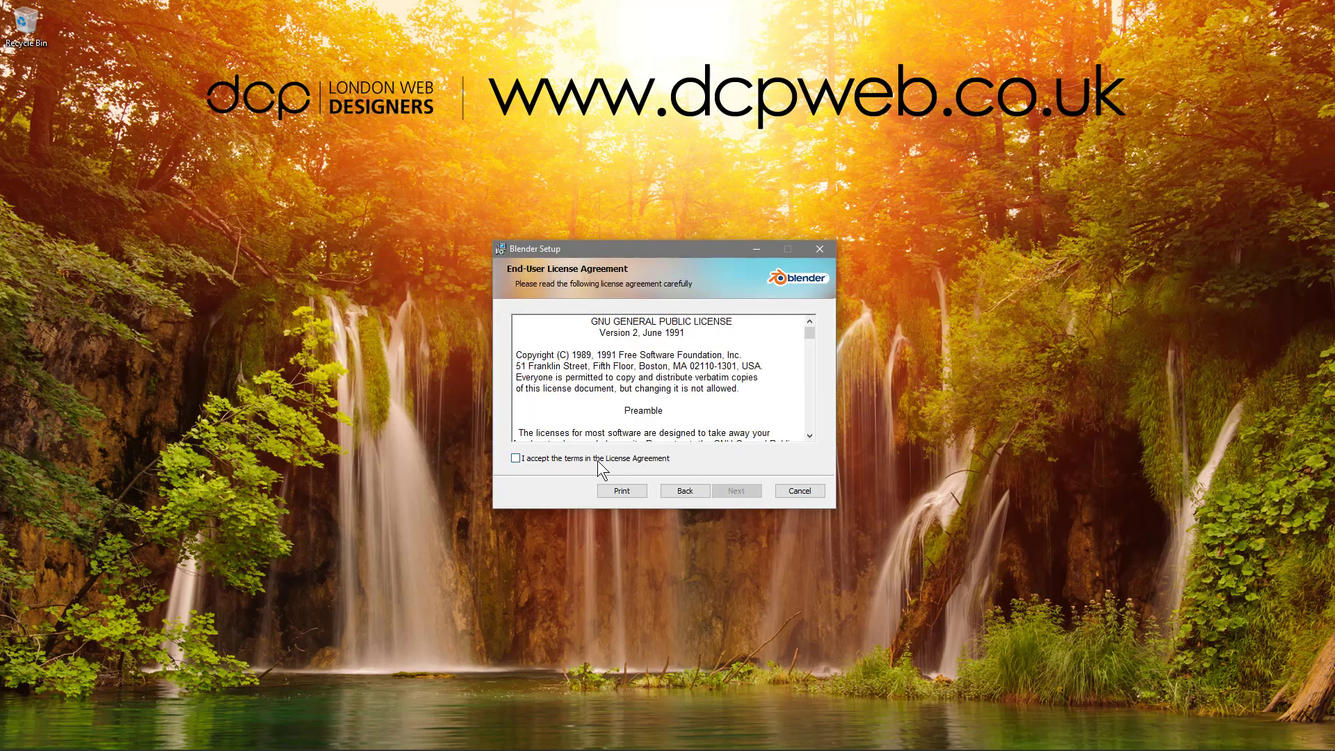
pyautogui.click(626, 459)
pyautogui.click(737, 490)
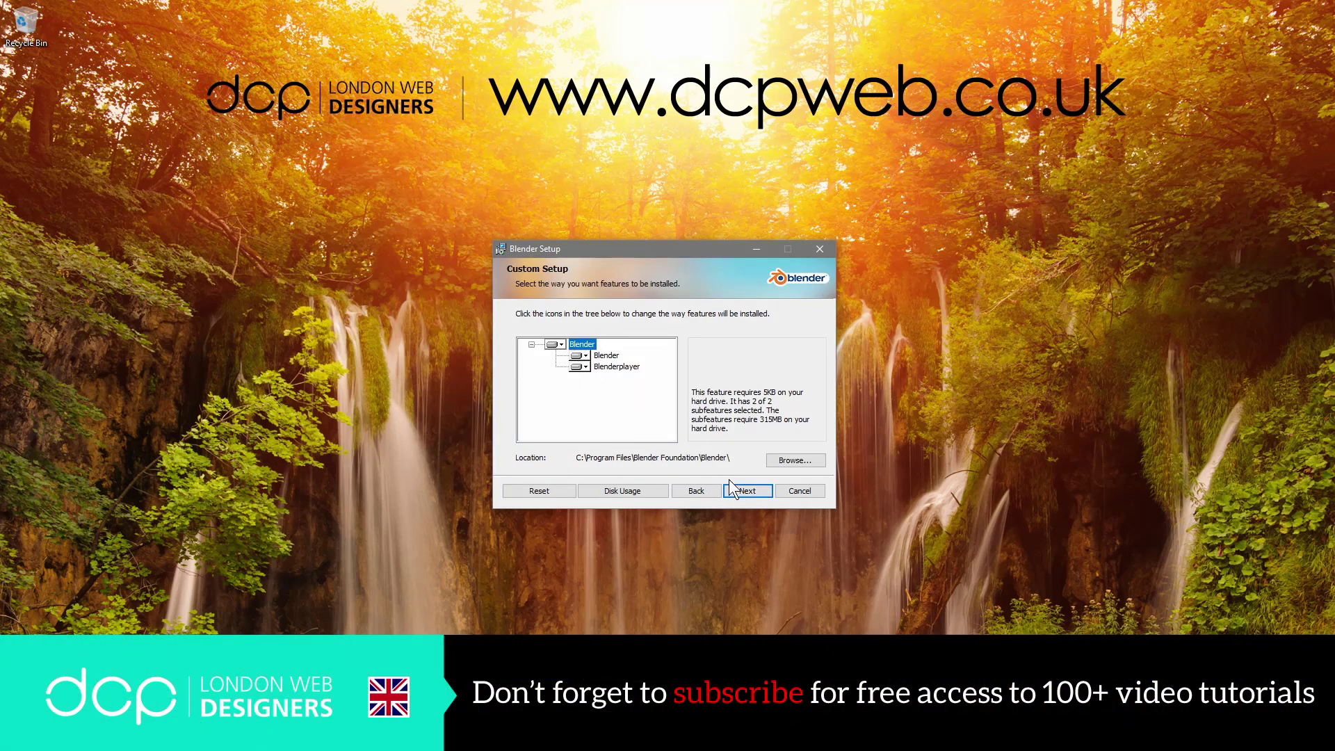
pyautogui.click(745, 494)
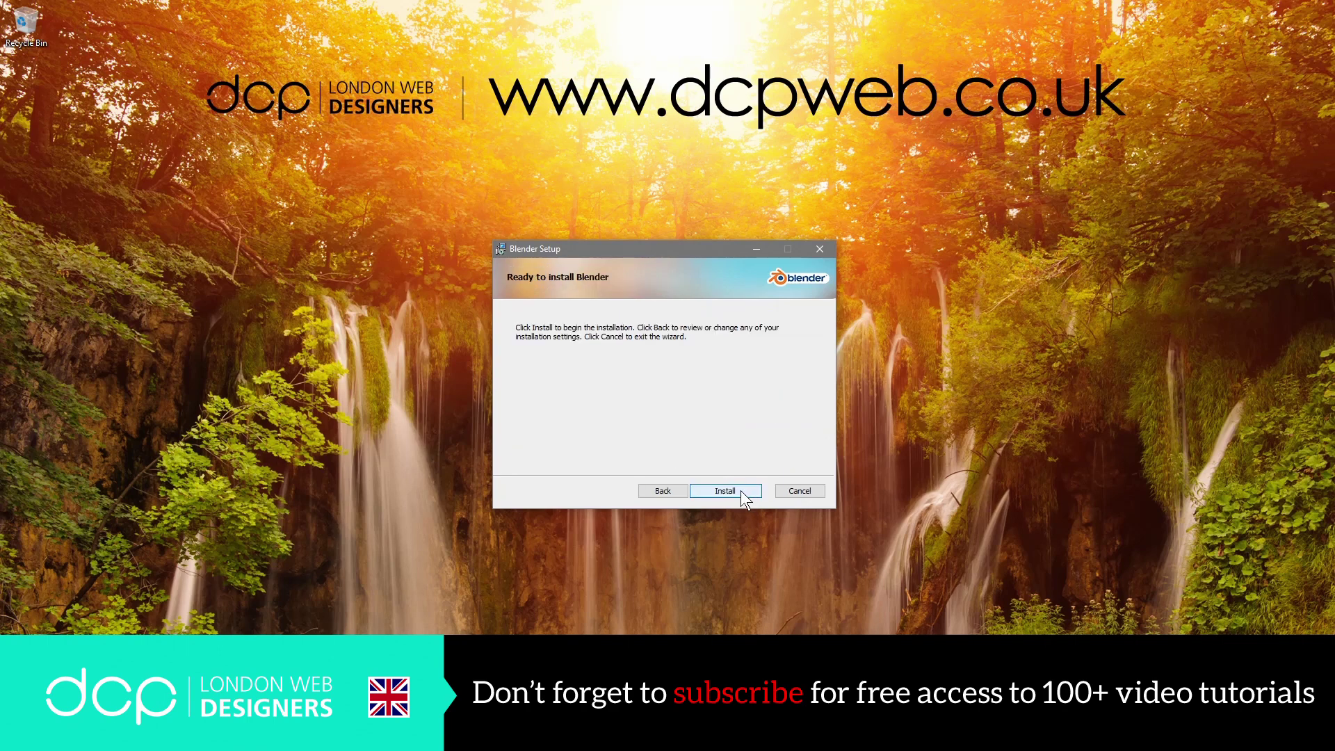
pyautogui.click(741, 490)
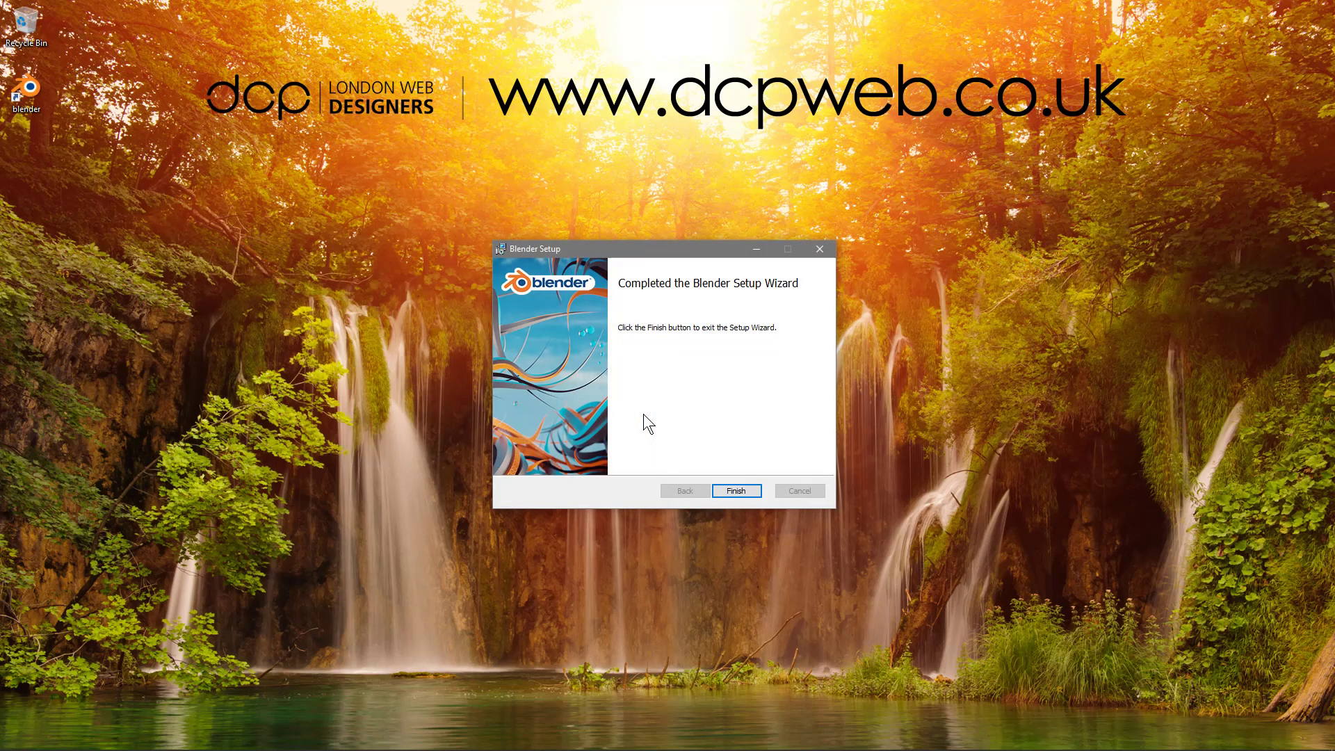
# Step: Finish the setup wizard and pin Blender from the Start menu app list to the start tiles
pyautogui.click(737, 490)
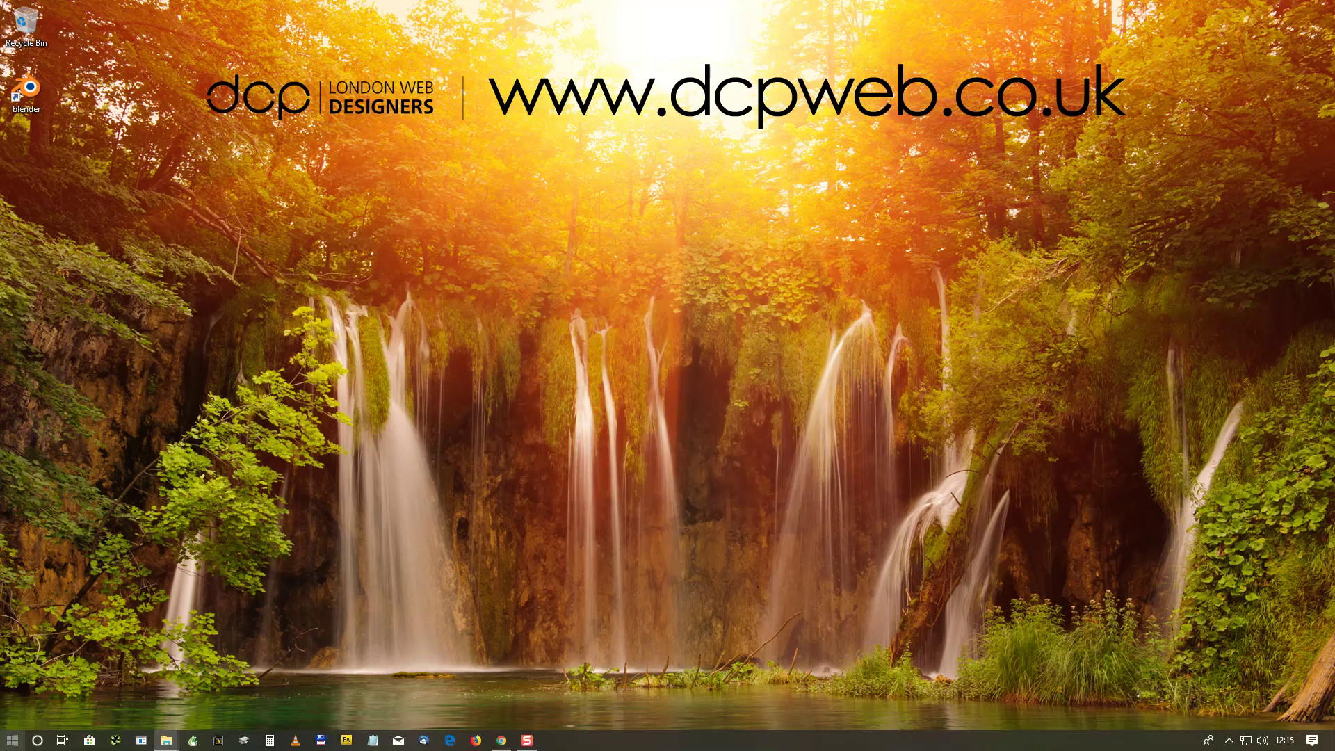
pyautogui.click(12, 740)
pyautogui.scroll(-5, 148, 570)
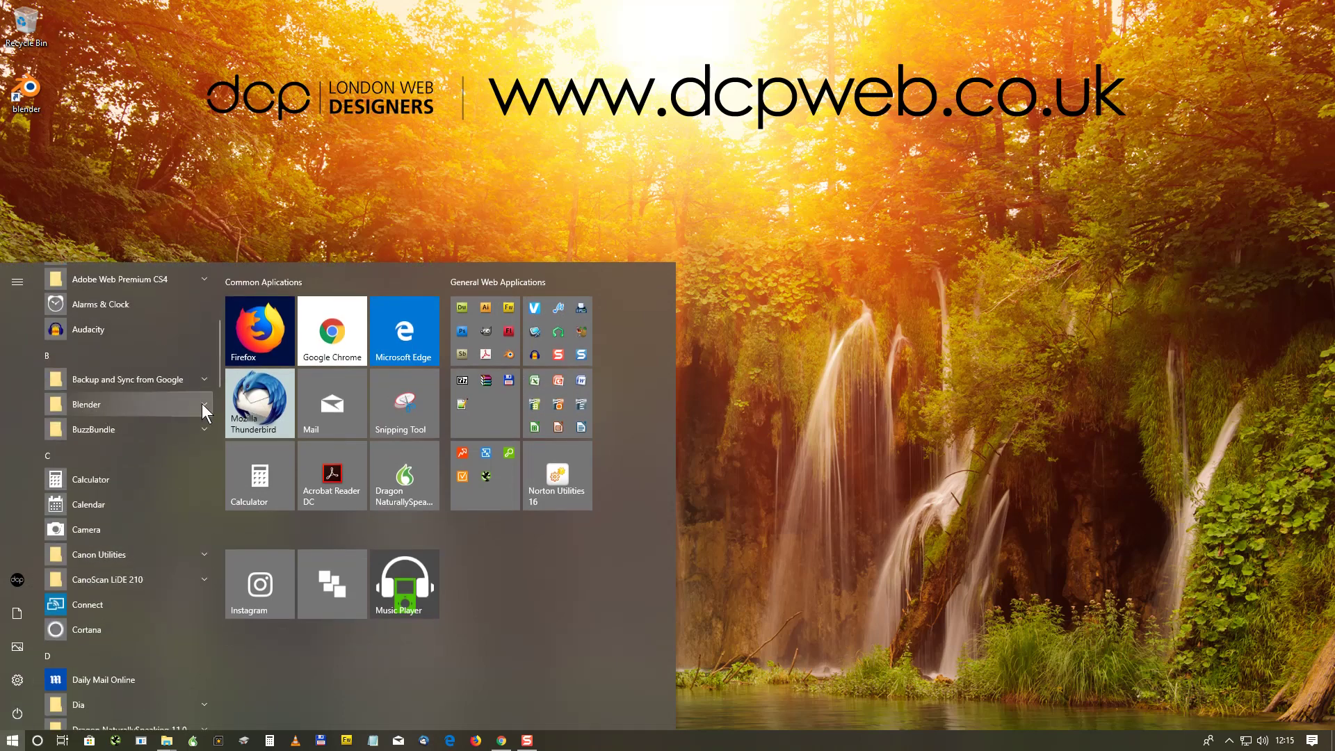
pyautogui.click(202, 404)
pyautogui.moveTo(80, 426); pyautogui.dragTo(497, 567)
pyautogui.click(91, 403)
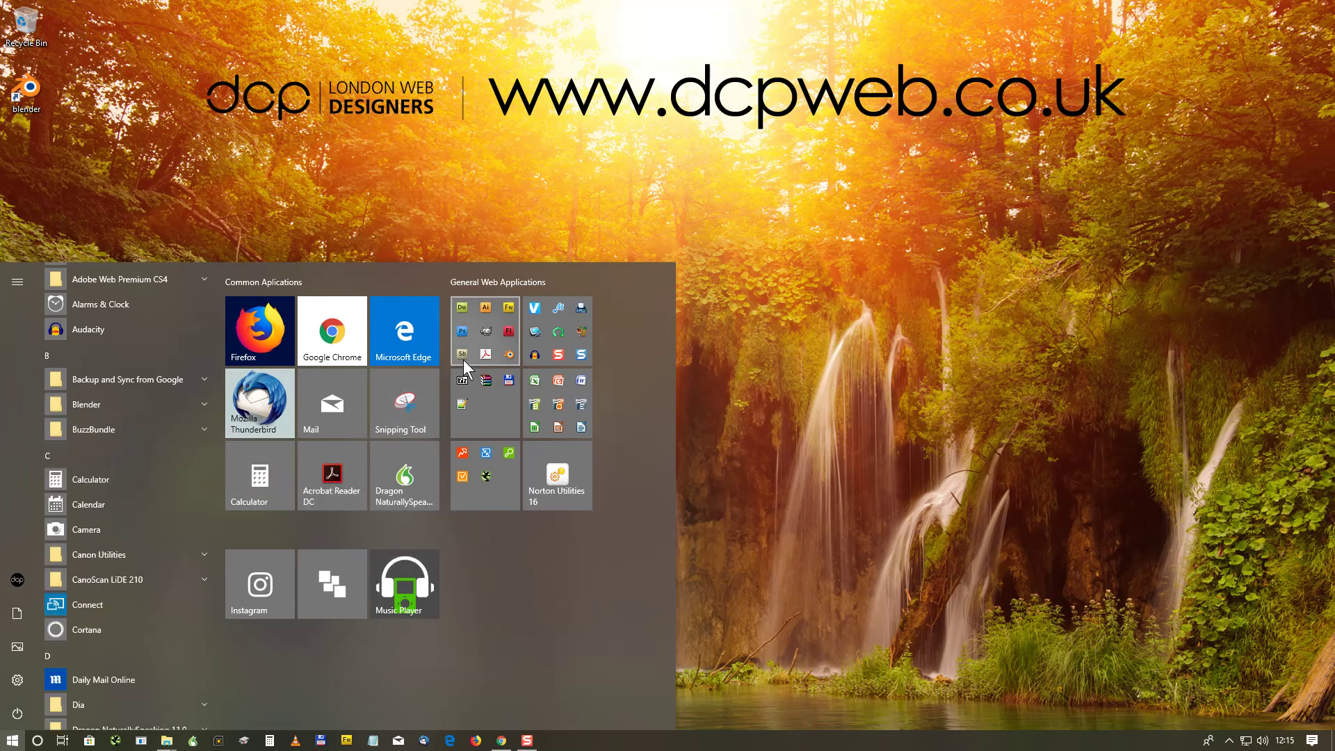
pyautogui.click(480, 360)
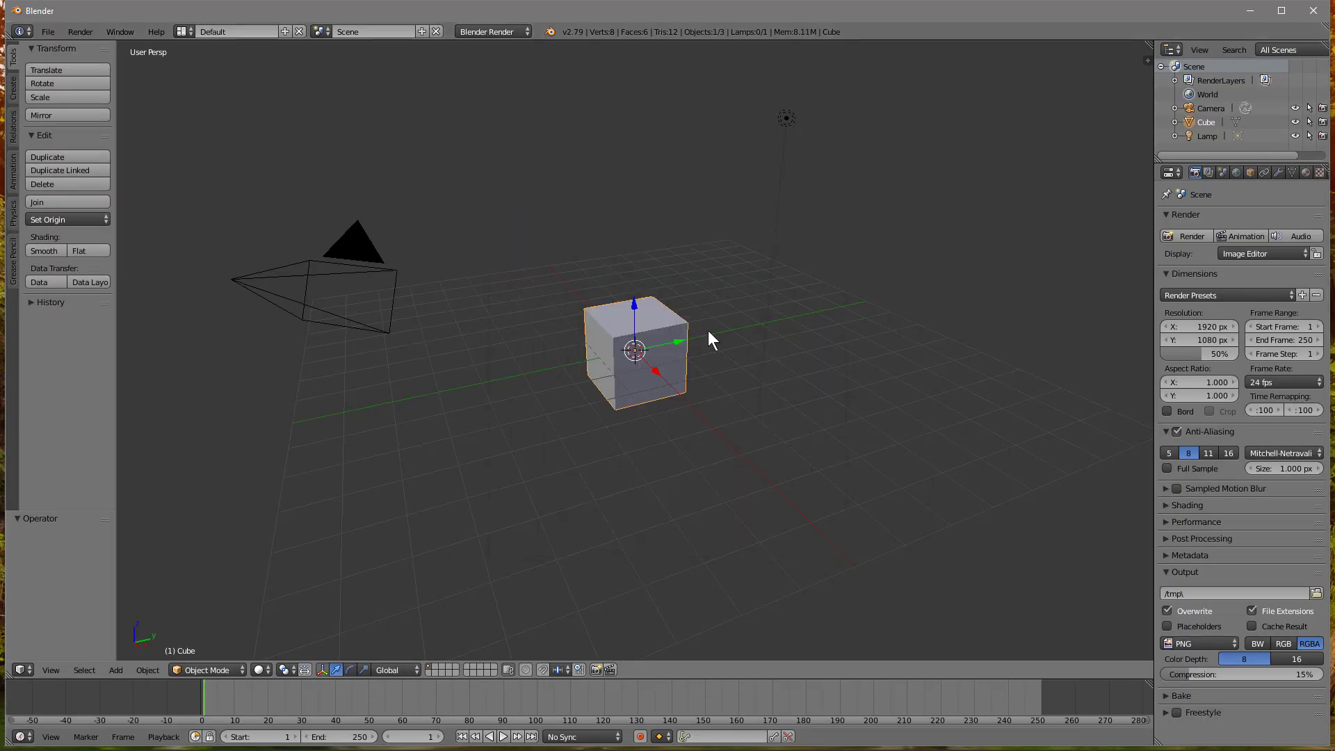
# Step: Orbit around the default cube, render a test image, and close the render result
pyautogui.moveTo(578, 427); pyautogui.dragTo(457, 445, button='middle')
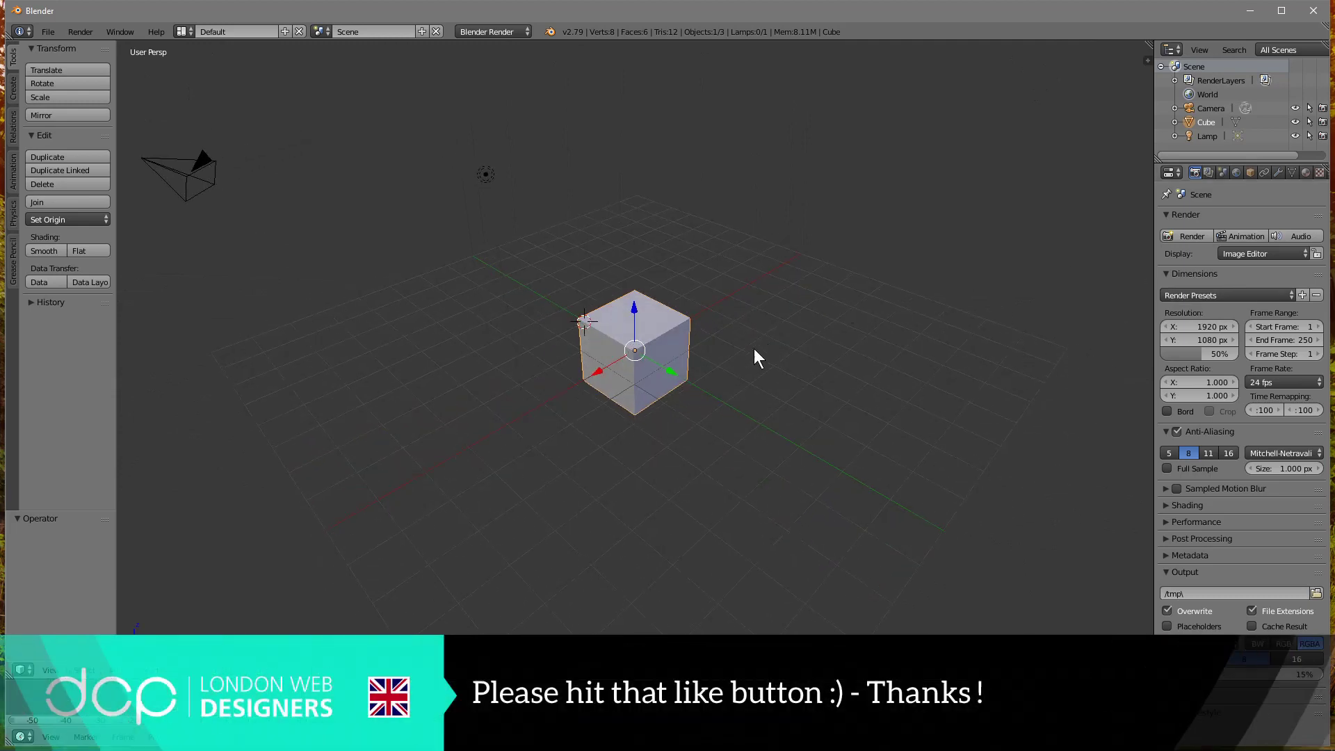
pyautogui.click(1189, 236)
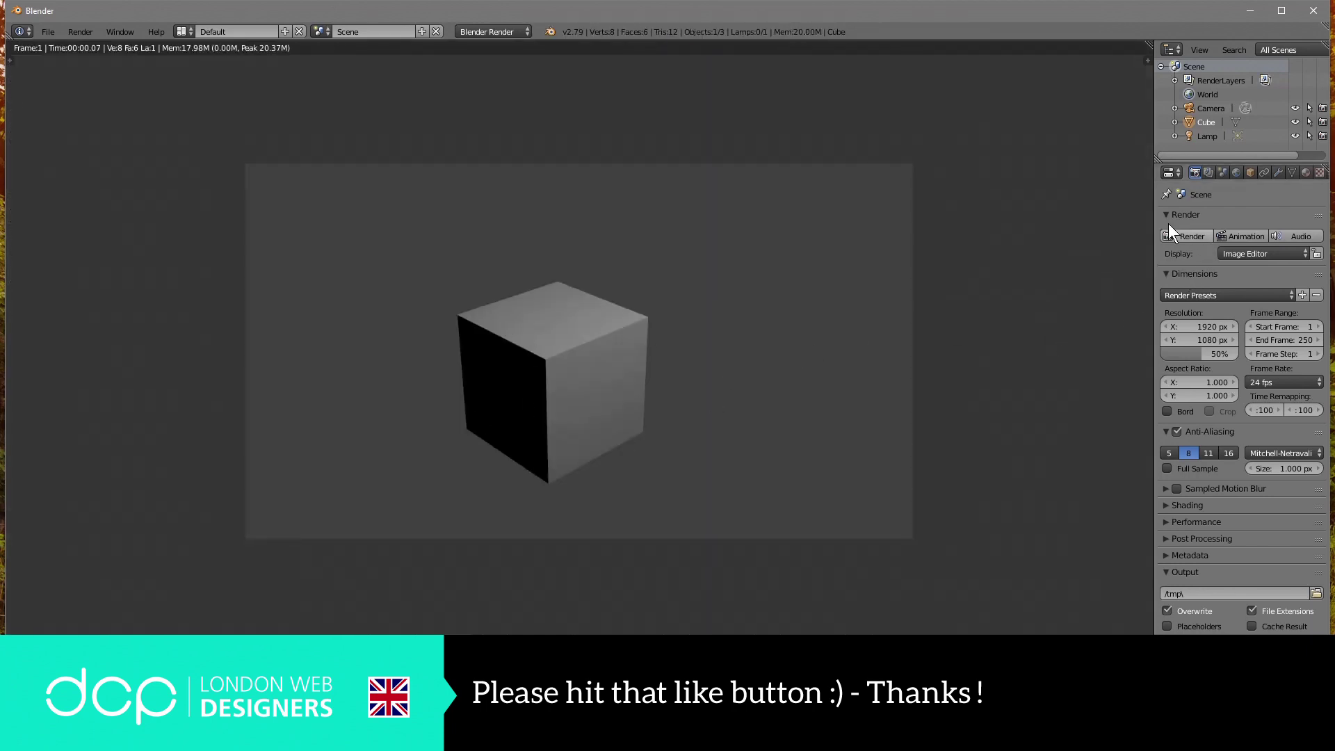
pyautogui.press('Escape')
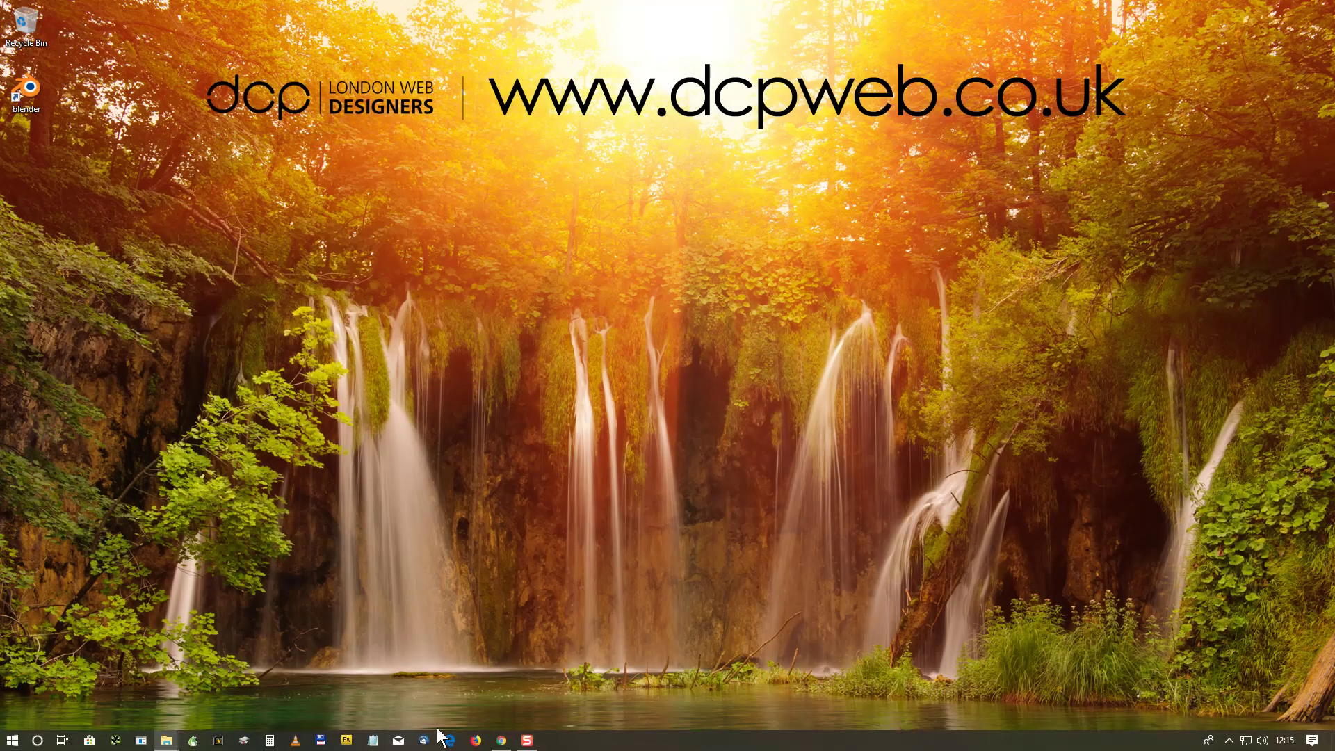
# Step: Return to Chrome's YouTube tab and scroll the playlists to the 7-video Blender 3D Animation Tutorials
pyautogui.click(501, 741)
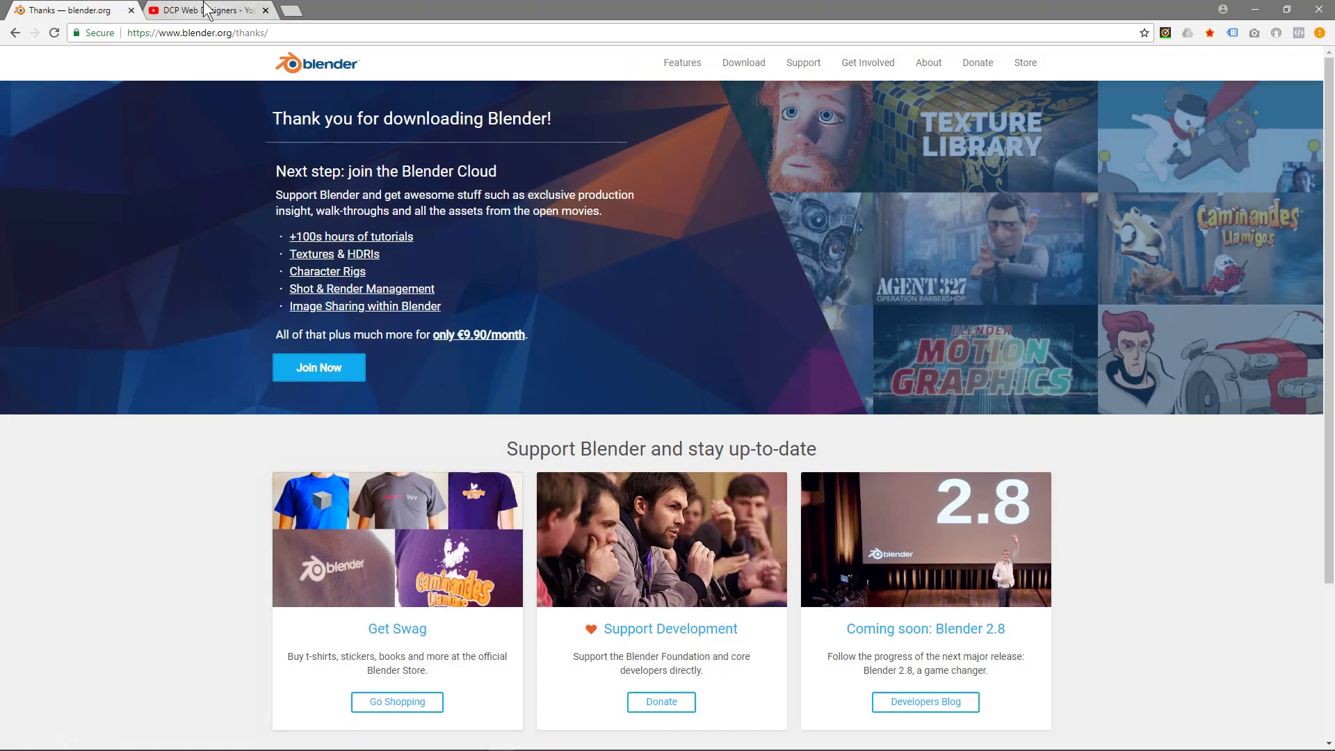
pyautogui.click(202, 10)
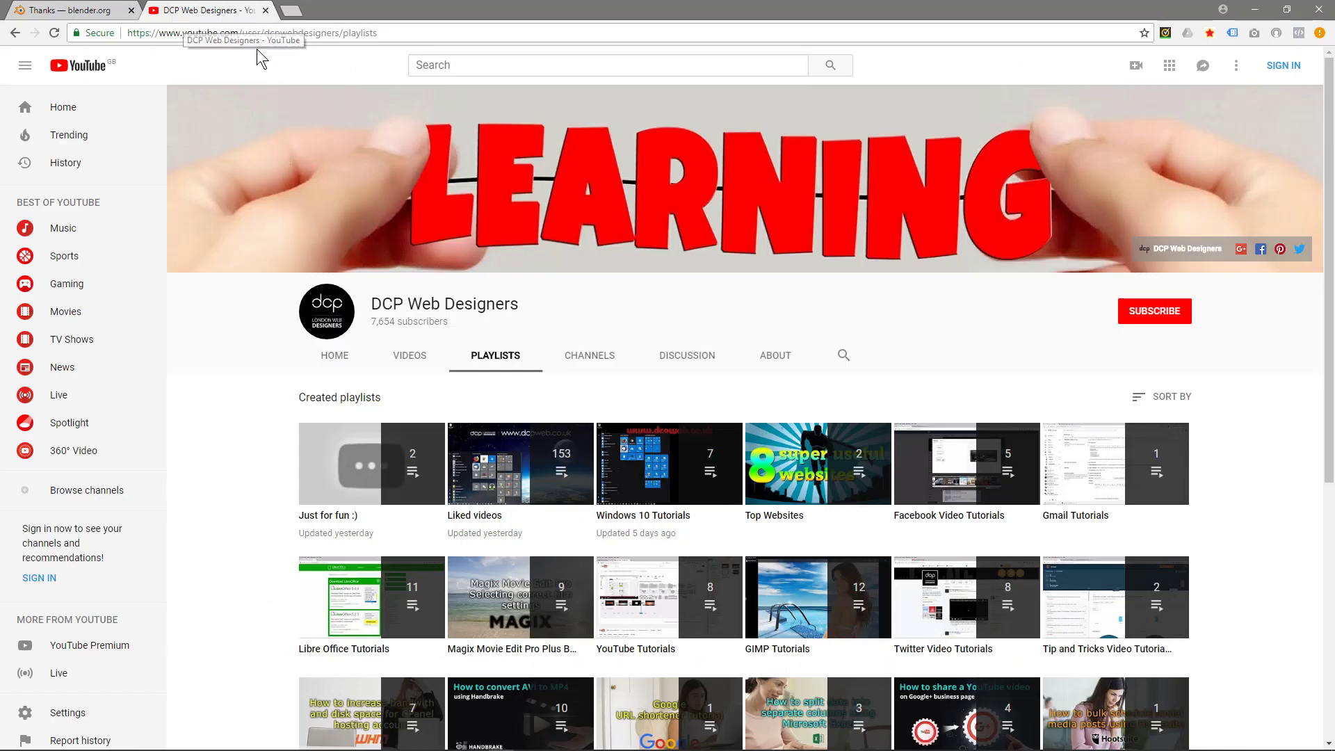
pyautogui.moveTo(379, 304); pyautogui.dragTo(510, 305)
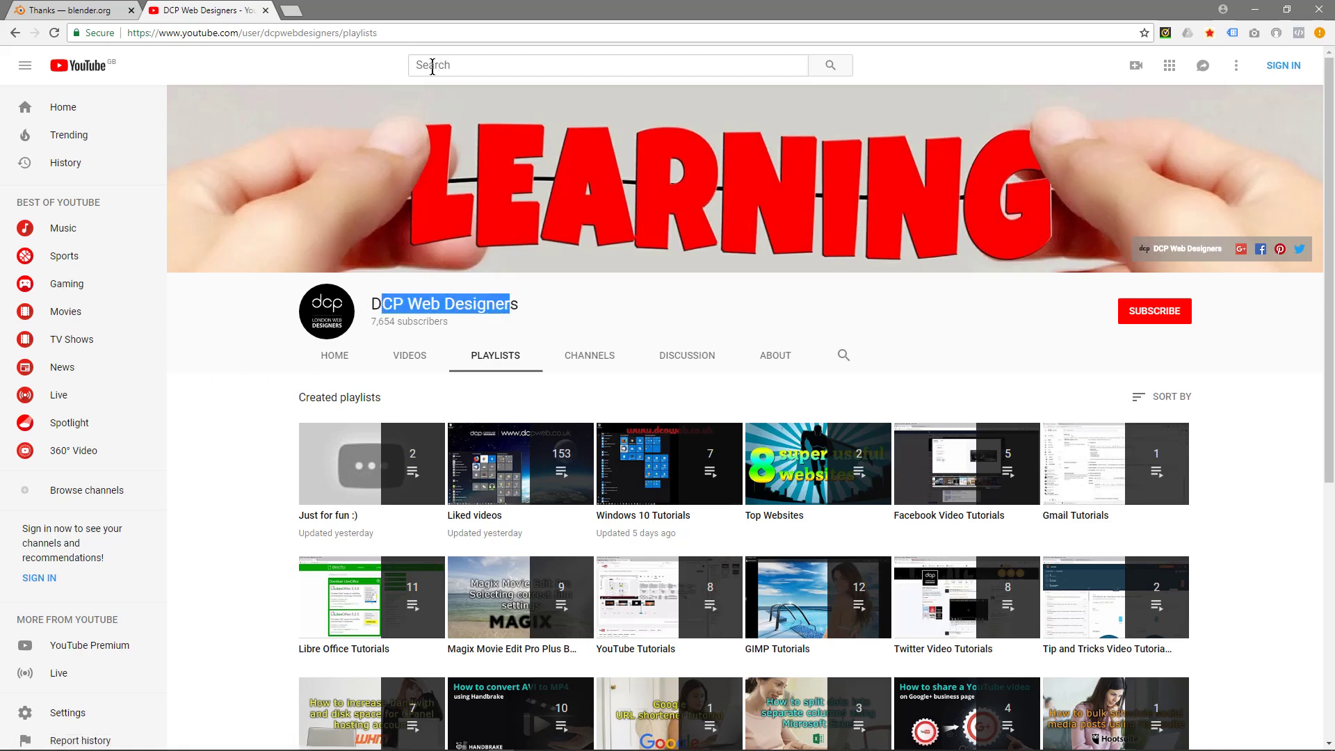
pyautogui.click(582, 294)
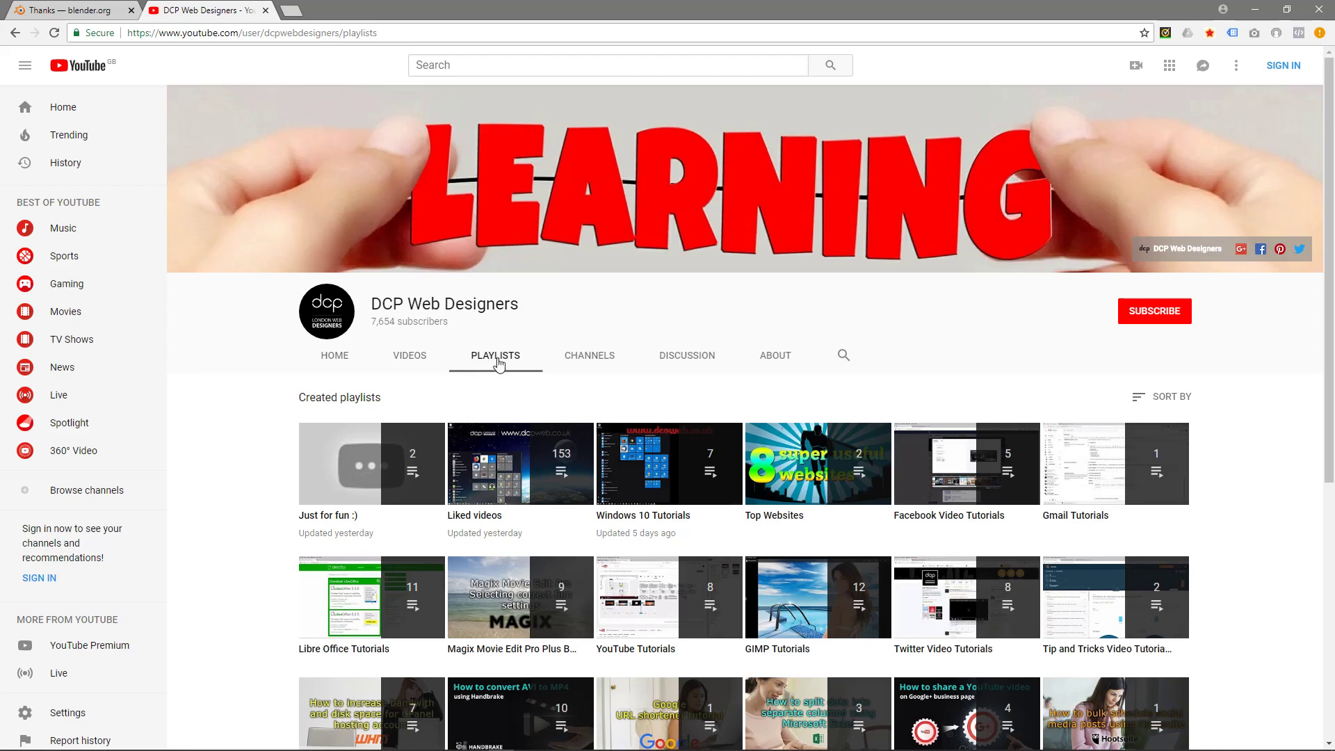
pyautogui.scroll(-6, 498, 363)
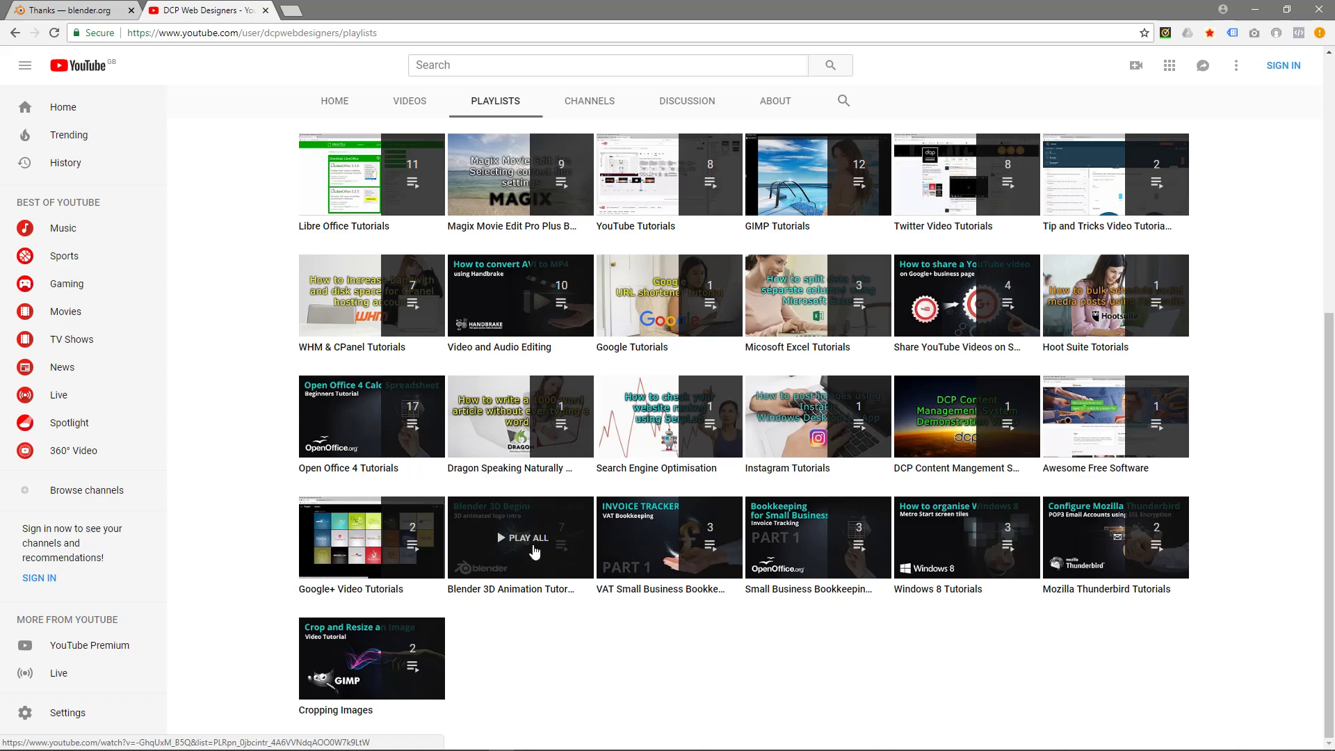
pyautogui.scroll(2, 545, 626)
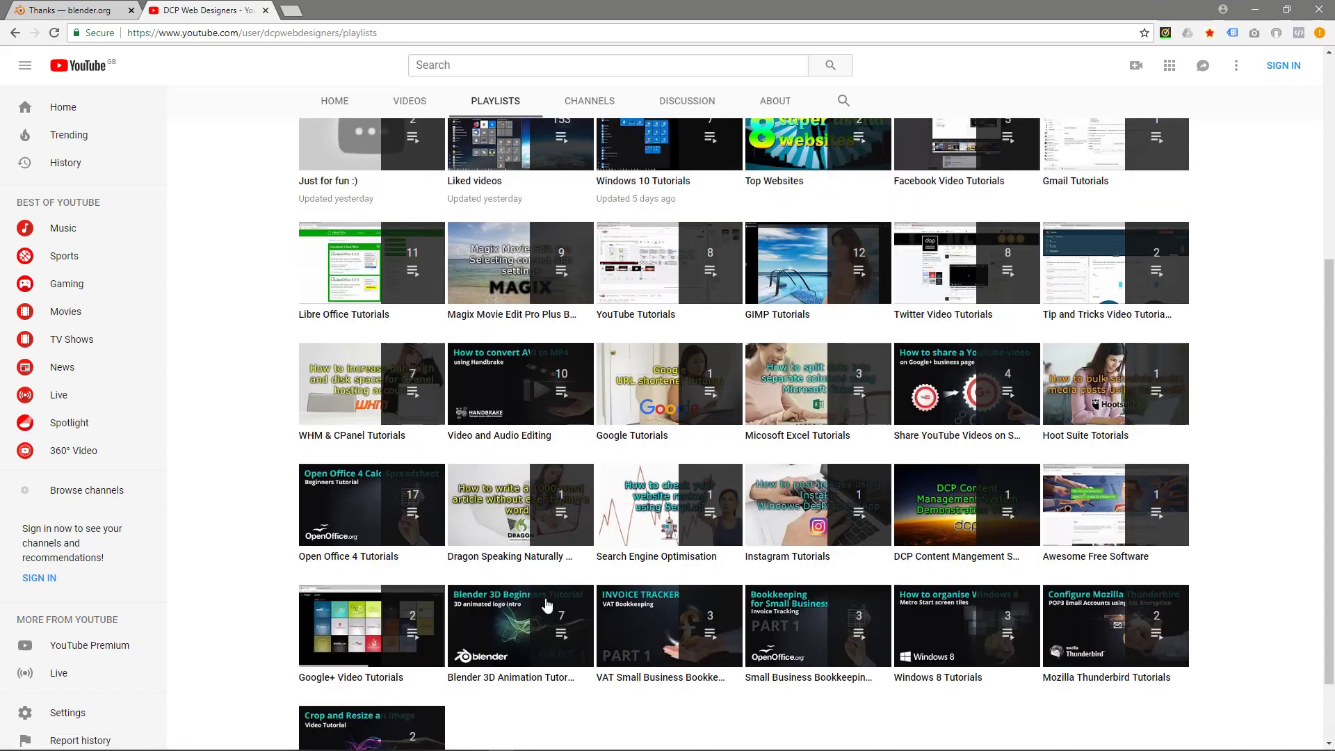